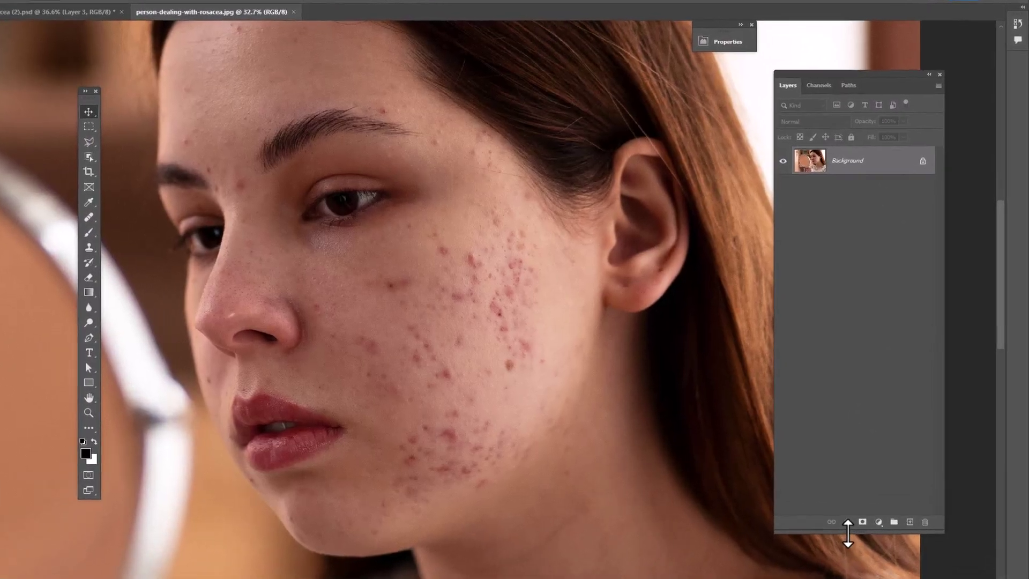
Step: Duplicate the Background layer and add a Black & White adjustment layer above the copy
left_click_drag(848, 533, 836, 375)
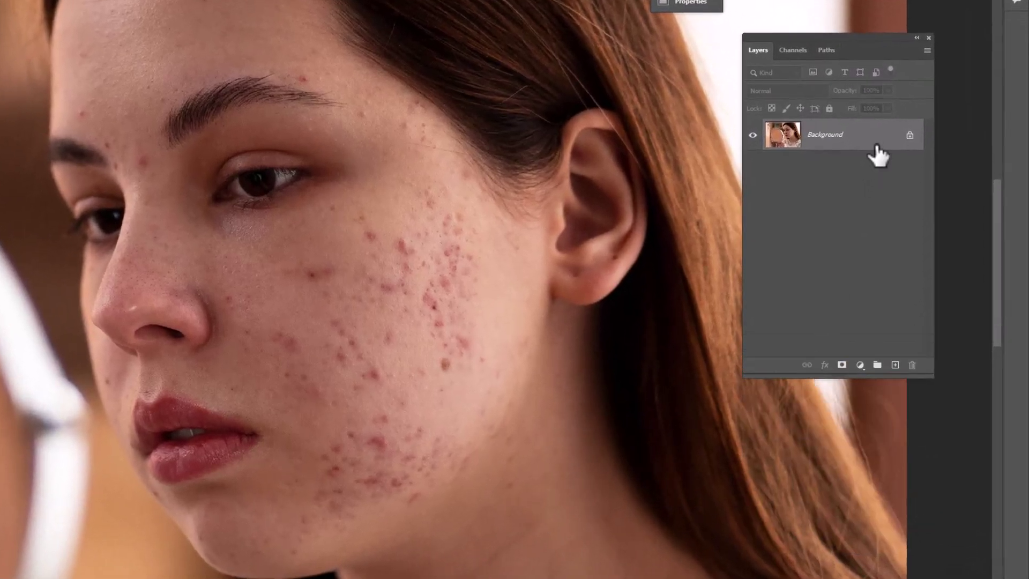
left_click_drag(876, 150, 895, 365)
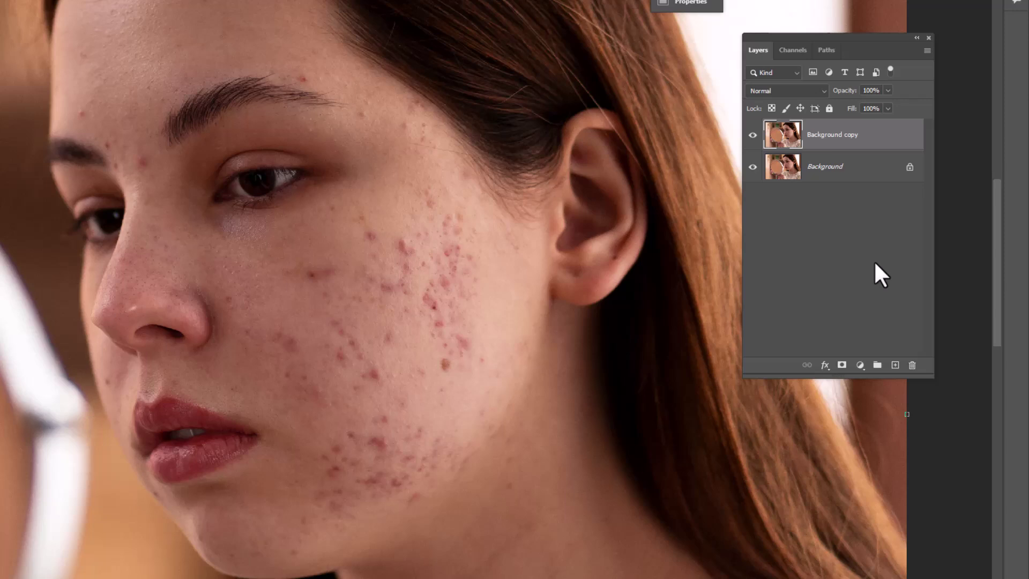
left_click(857, 361)
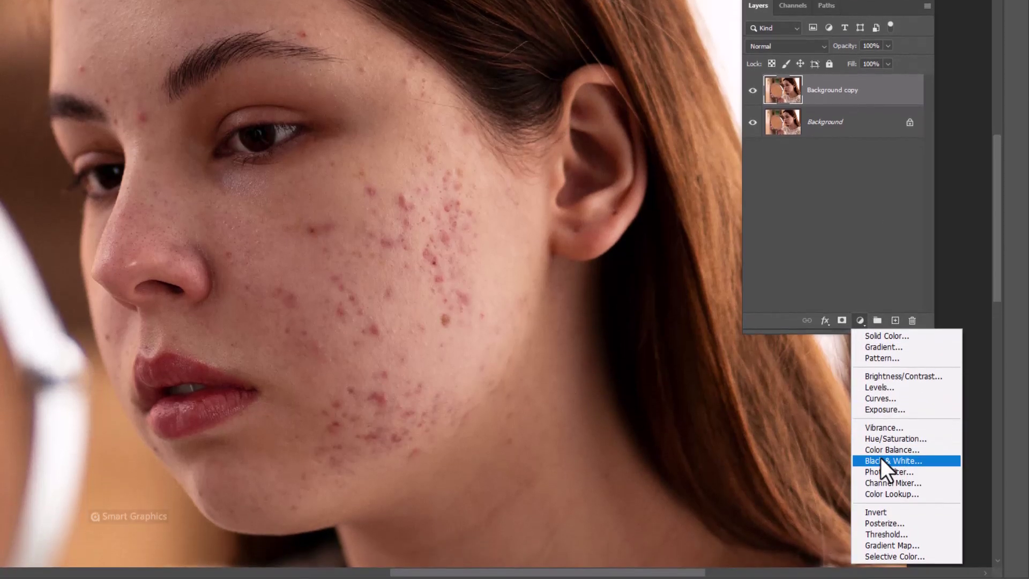
left_click(882, 505)
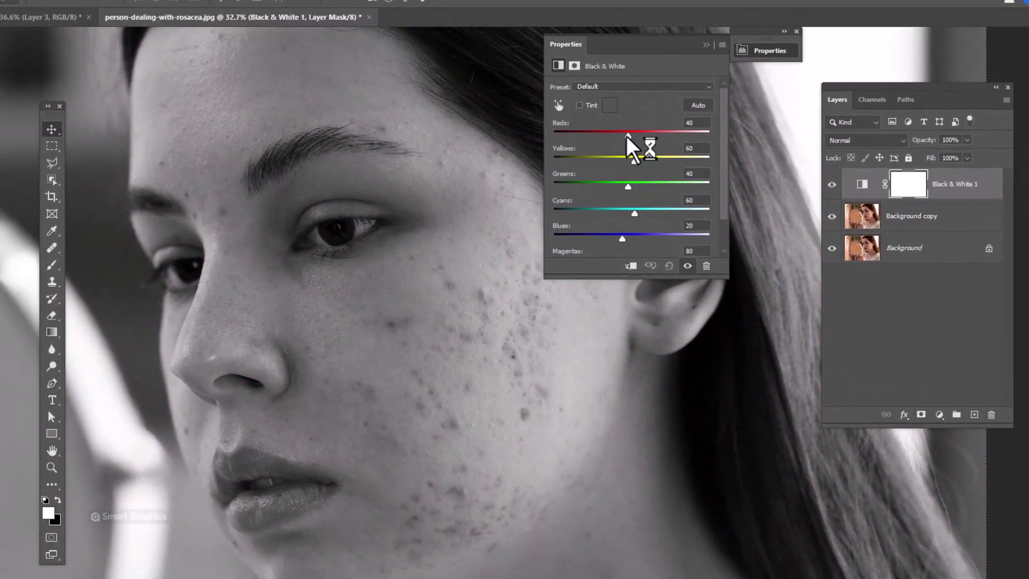
Step: Set the Black & White adjustment's Reds to -102 and Yellows to 44 to emphasise the skin blemishes
left_click_drag(627, 136, 584, 137)
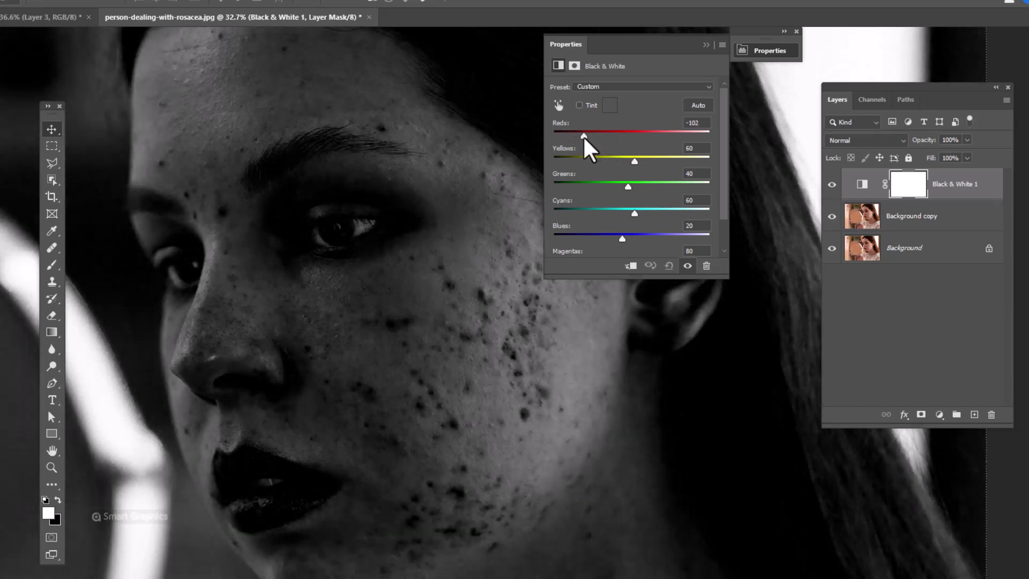
left_click_drag(635, 162, 630, 165)
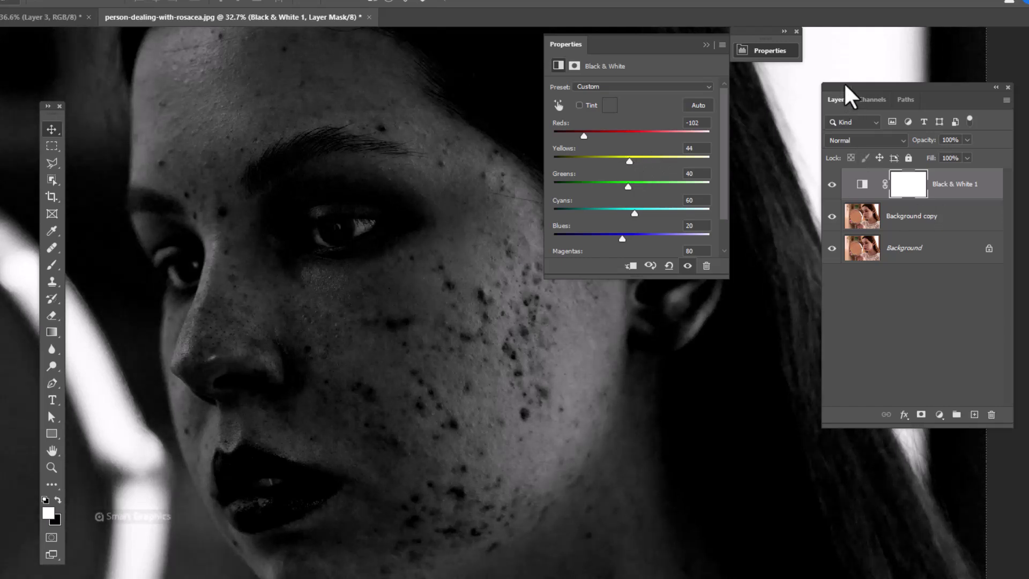
left_click(789, 54)
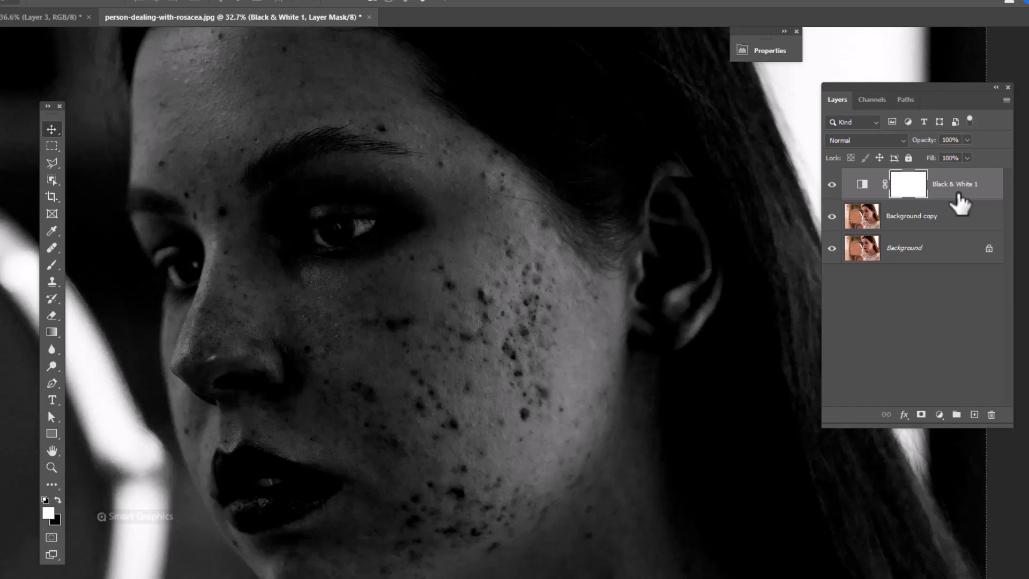
Step: Create a blank layer above Background copy and set up the Healing Brush to sample Current & Below
left_click(930, 227)
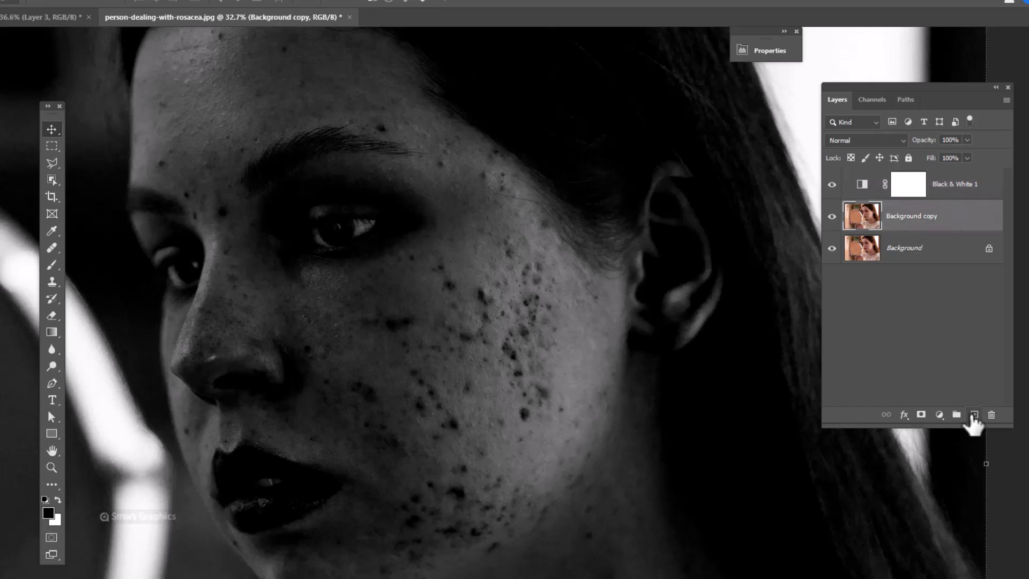
left_click(974, 415)
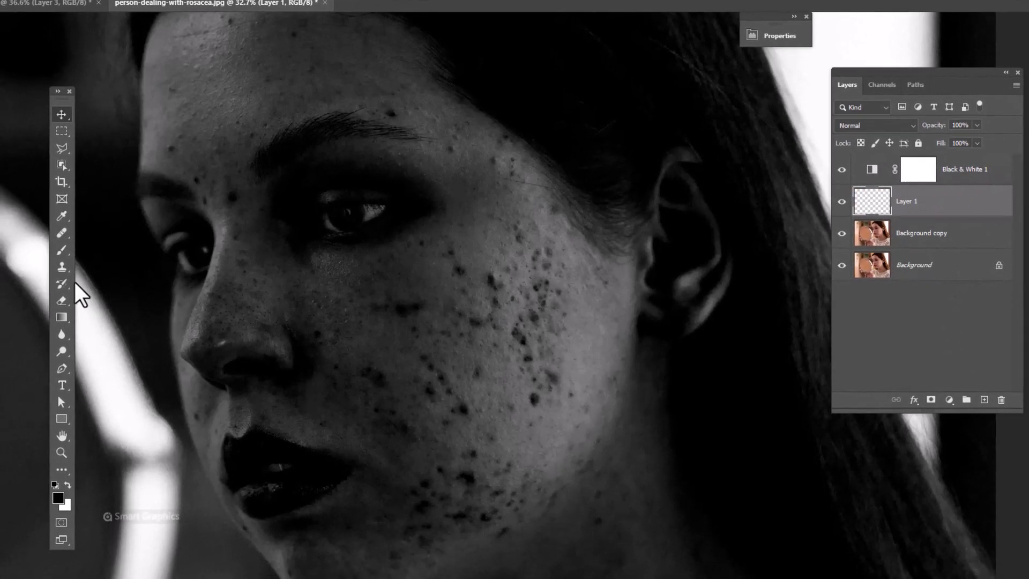
right_click(60, 232)
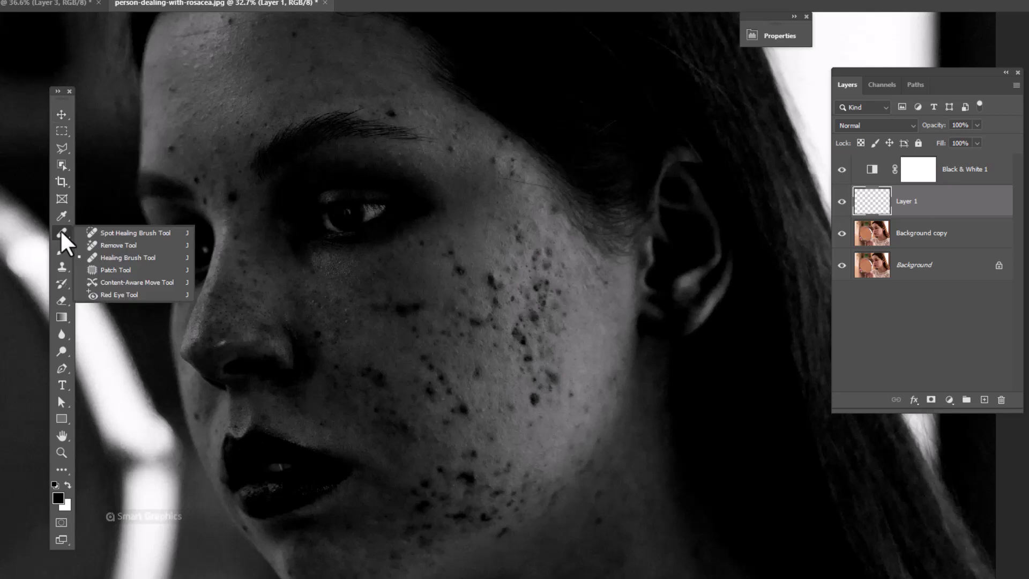
left_click(118, 258)
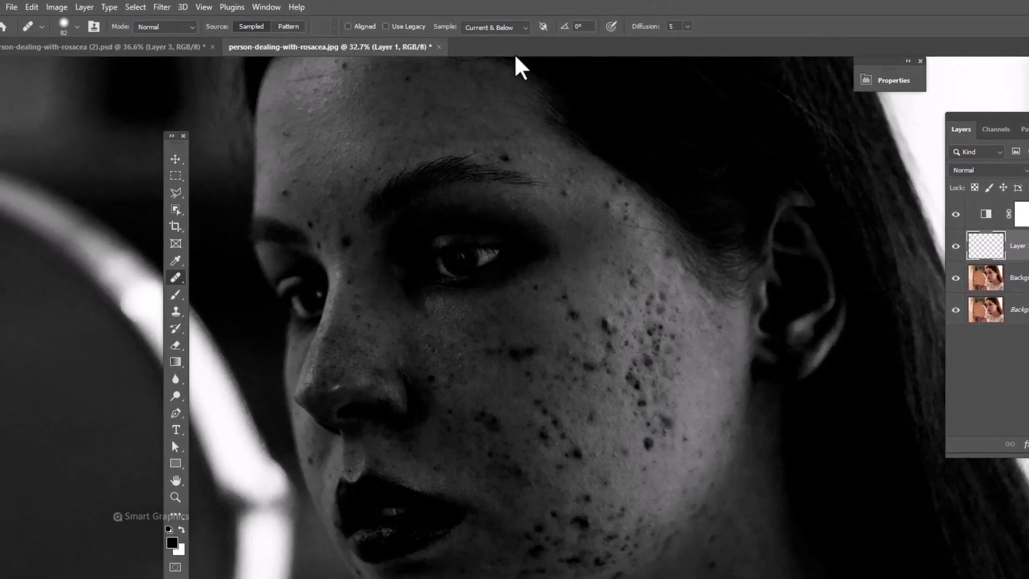
left_click(485, 28)
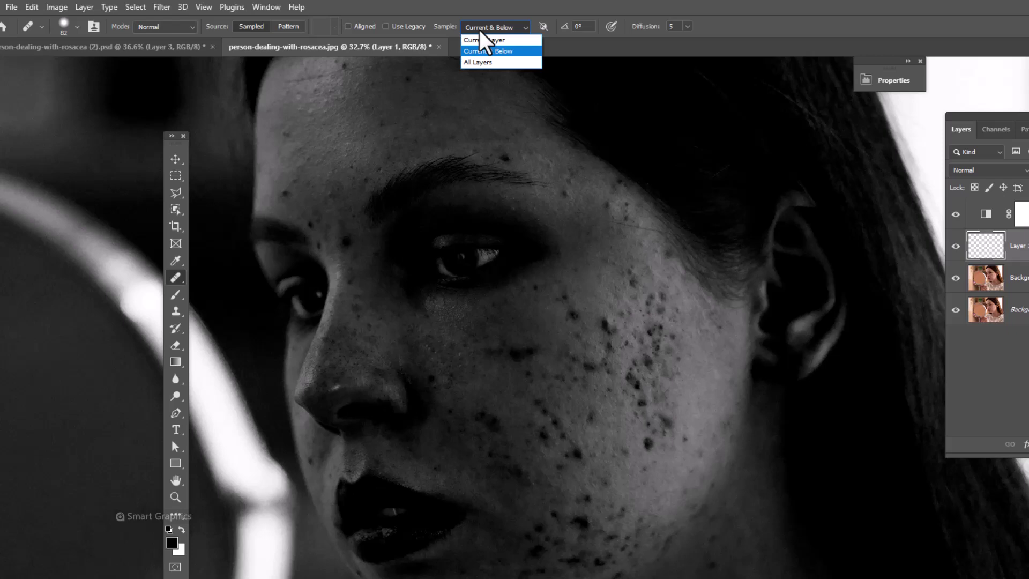
left_click(490, 54)
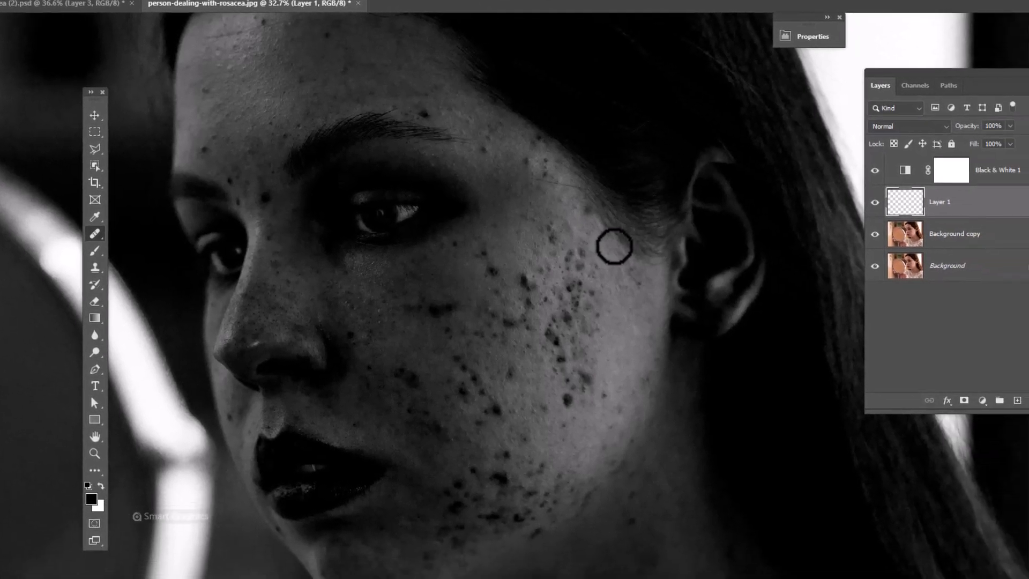
Step: Heal the dark blemishes across the cheek and jaw on Layer 1 with the Healing Brush, sampling nearby clear skin
key("alt")
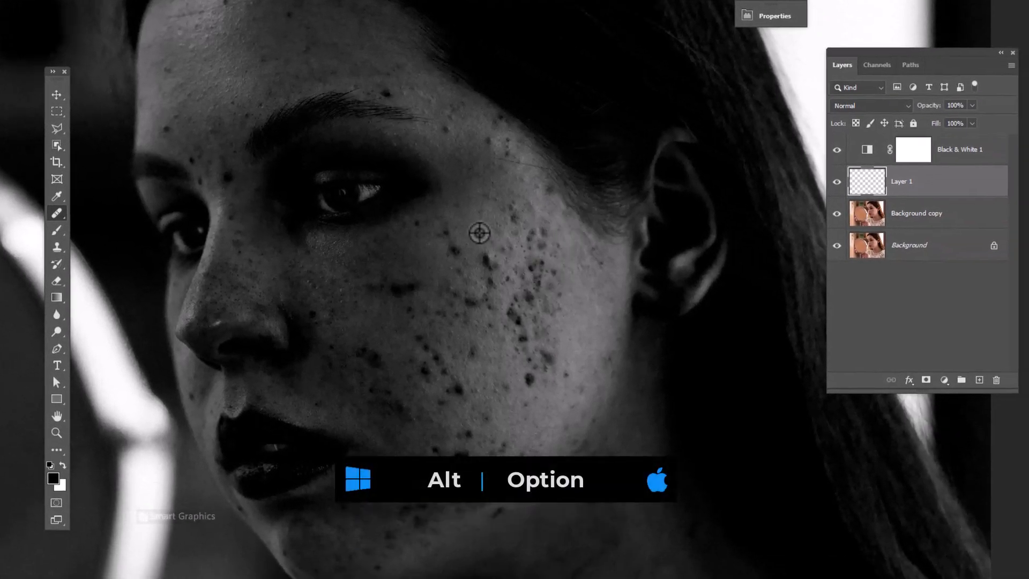
left_click(490, 259, "alt")
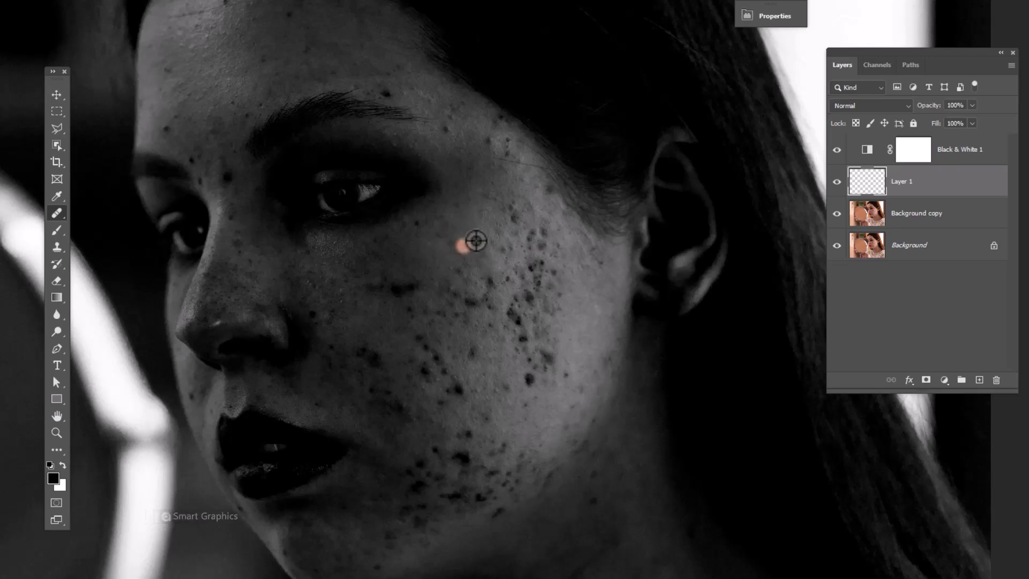
left_click(533, 267)
left_click(545, 236)
left_click(526, 278)
left_click(517, 322)
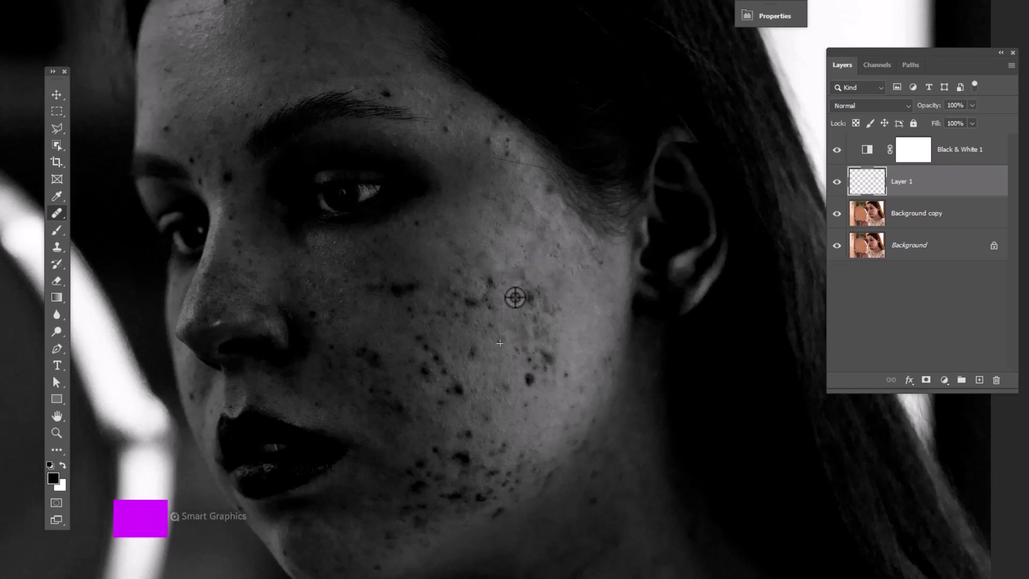
left_click(539, 297)
left_click(540, 366)
left_click(568, 374)
left_click(492, 285)
left_click(392, 290)
left_click(426, 365)
left_click(450, 392)
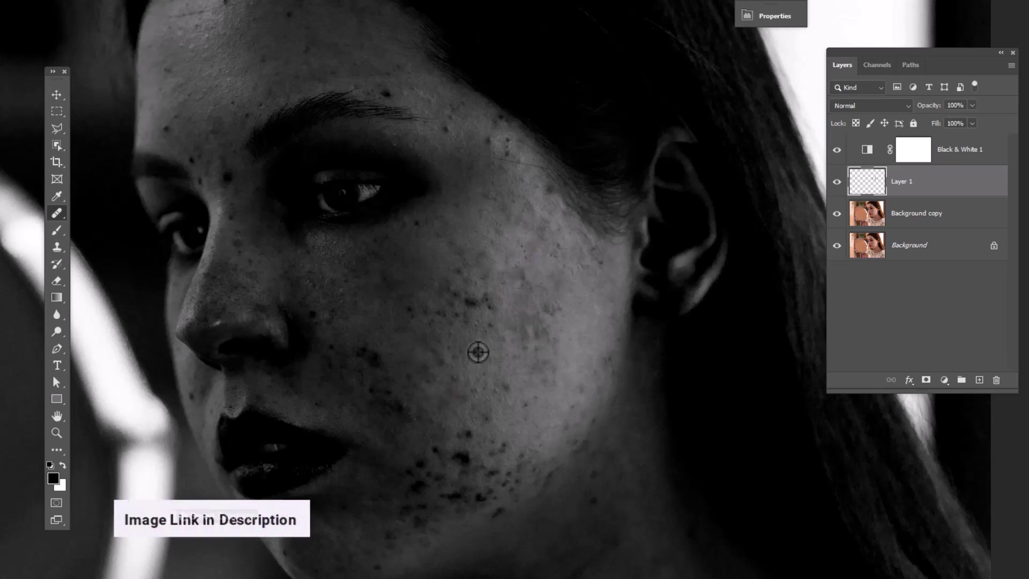
left_click(484, 306)
left_click(421, 354)
left_click(458, 431)
left_click(417, 473)
left_click(448, 490)
left_click(496, 475)
left_click(502, 513)
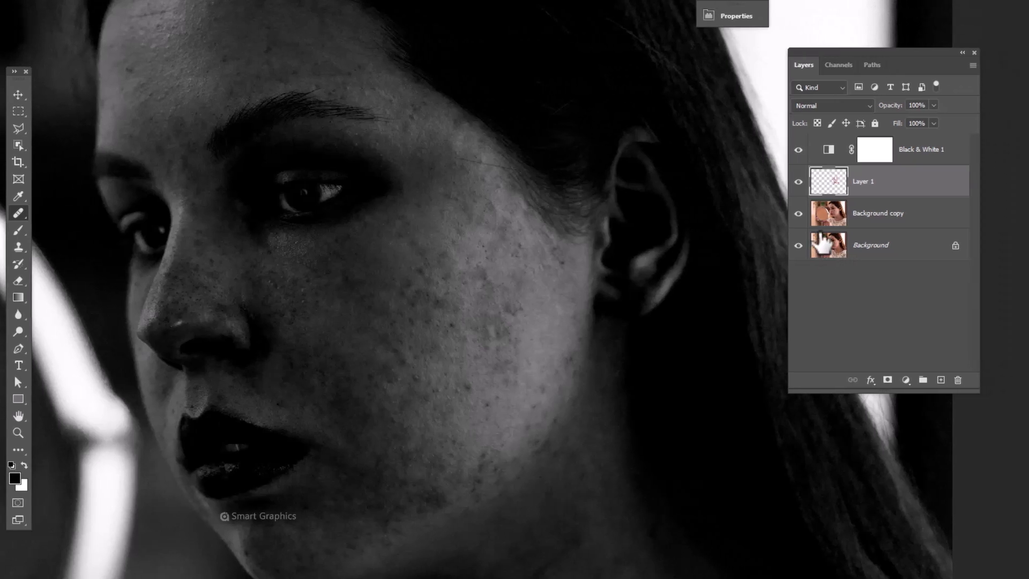
Step: Compare the face with Layer 1 hidden and shown, and delete the Black & White adjustment layer
left_click(798, 182)
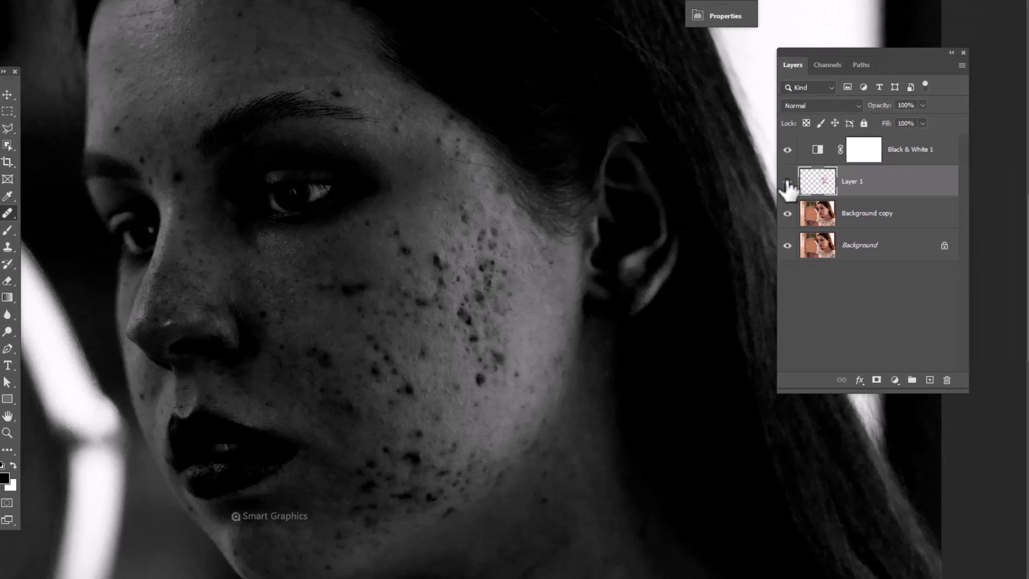
left_click(787, 182)
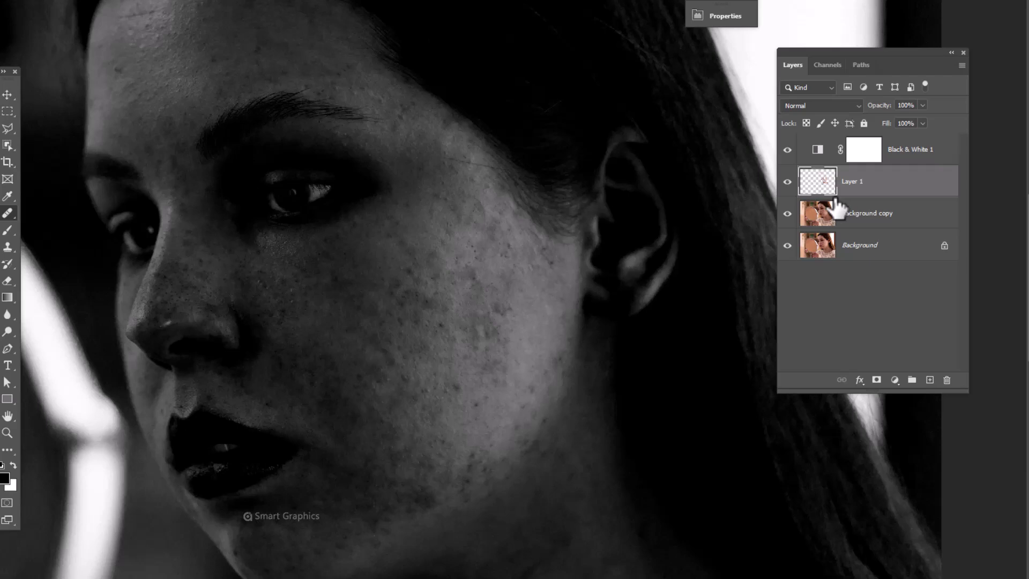
left_click_drag(900, 155, 946, 381)
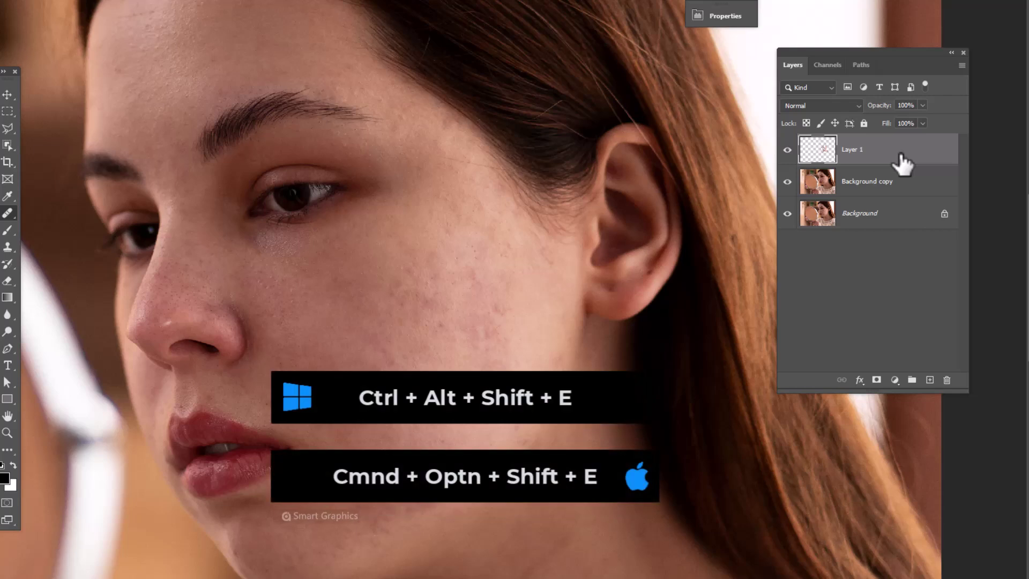
Step: Stamp all visible layers into a new merged layer on top and set its blend mode to Vivid Light
key("ctrl+alt+shift+e")
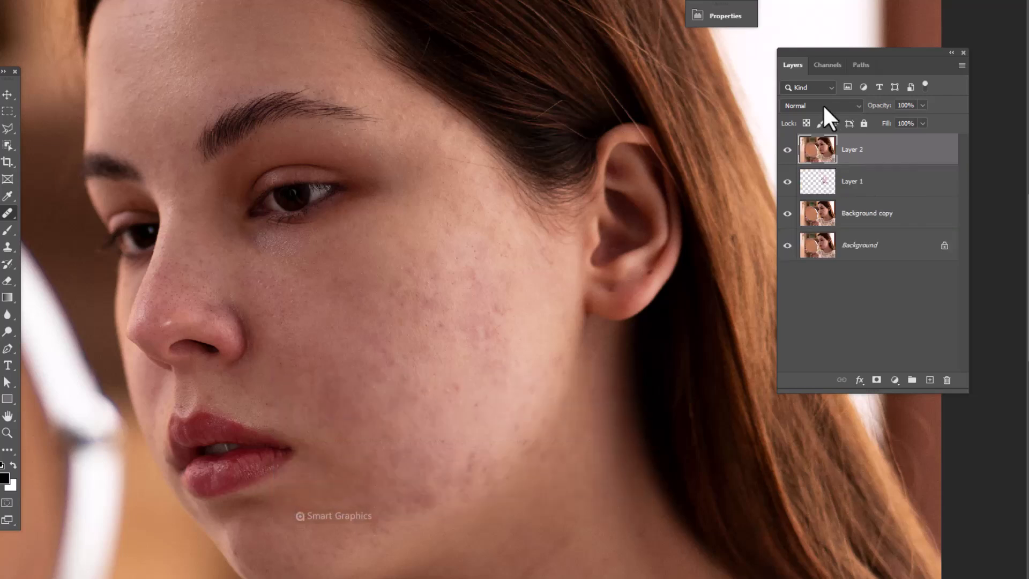
left_click(823, 105)
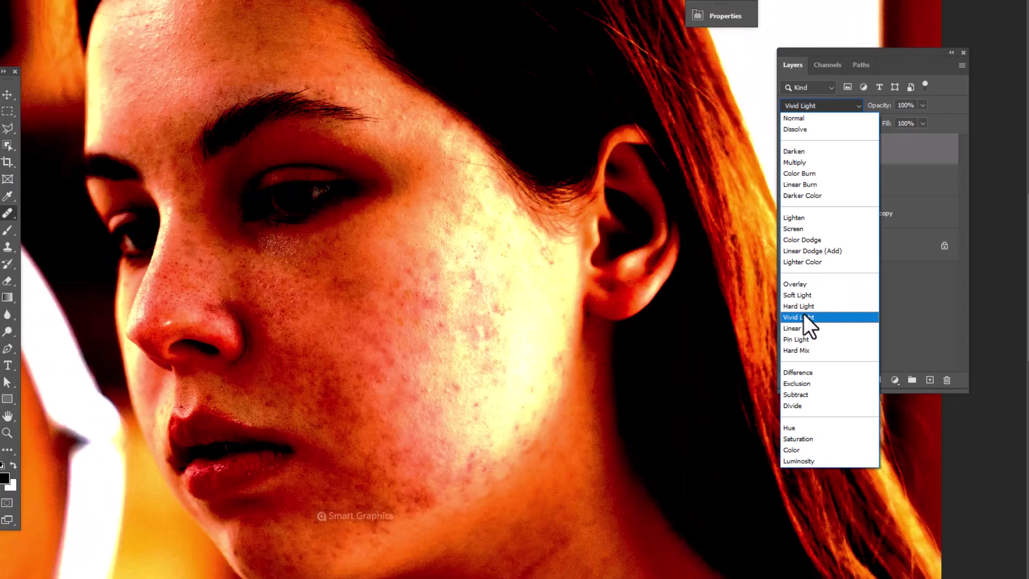
left_click(803, 316)
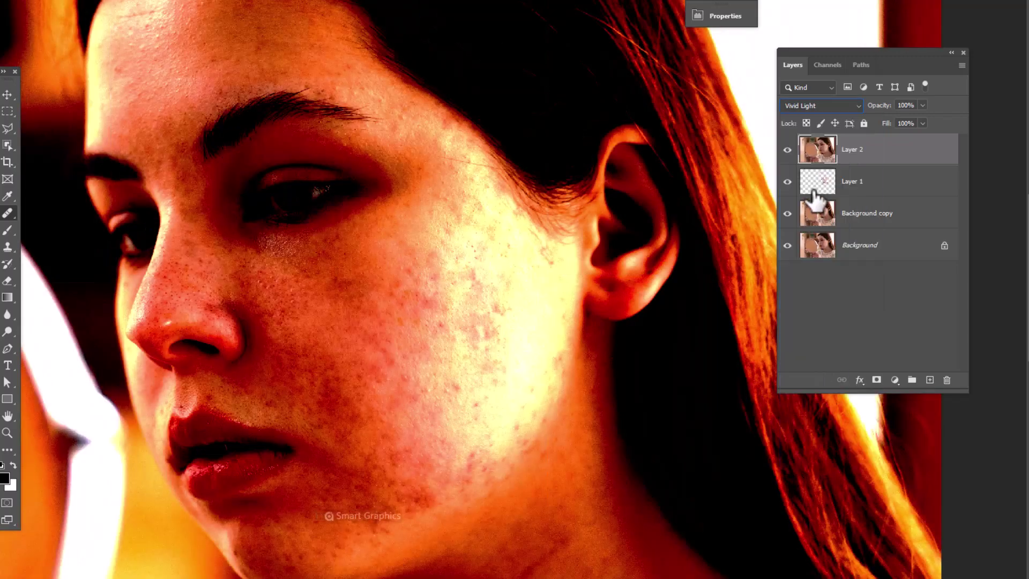
Step: Invert Layer 2 and convert it to a smart object
key("ctrl+i")
right_click(870, 160)
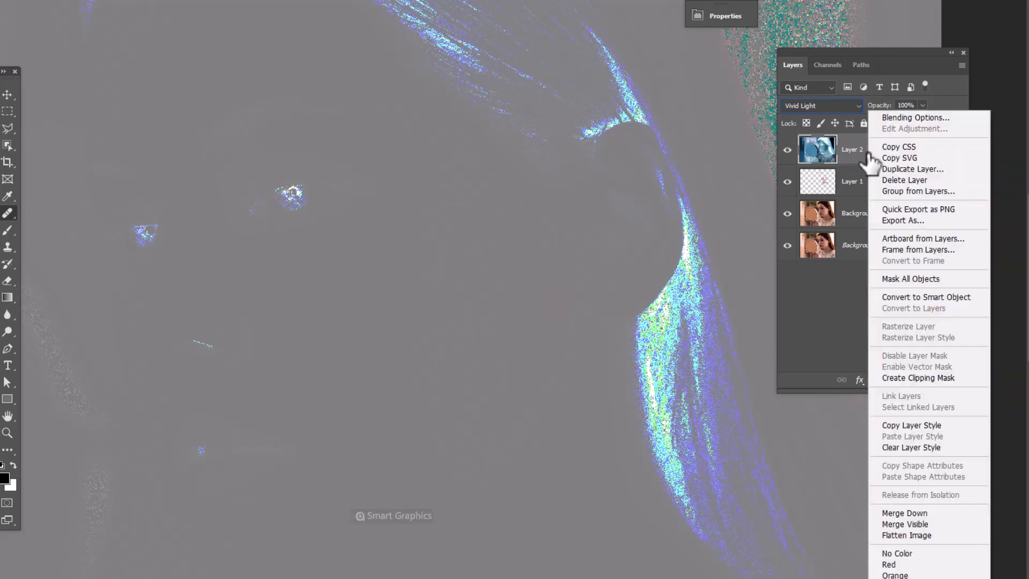
left_click(912, 296)
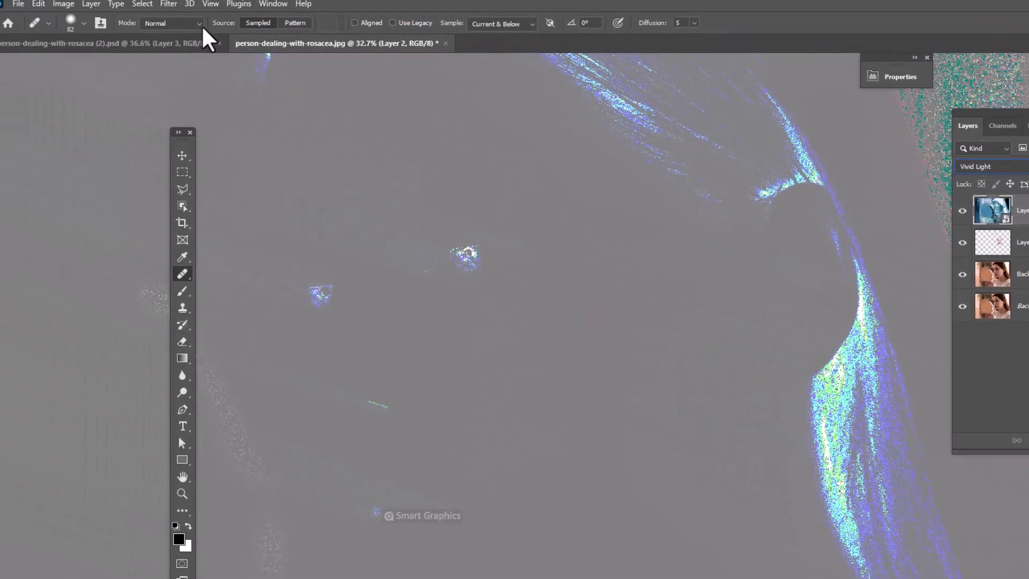
Step: Apply a High Pass filter with a 64-pixel radius to Layer 2
left_click(168, 4)
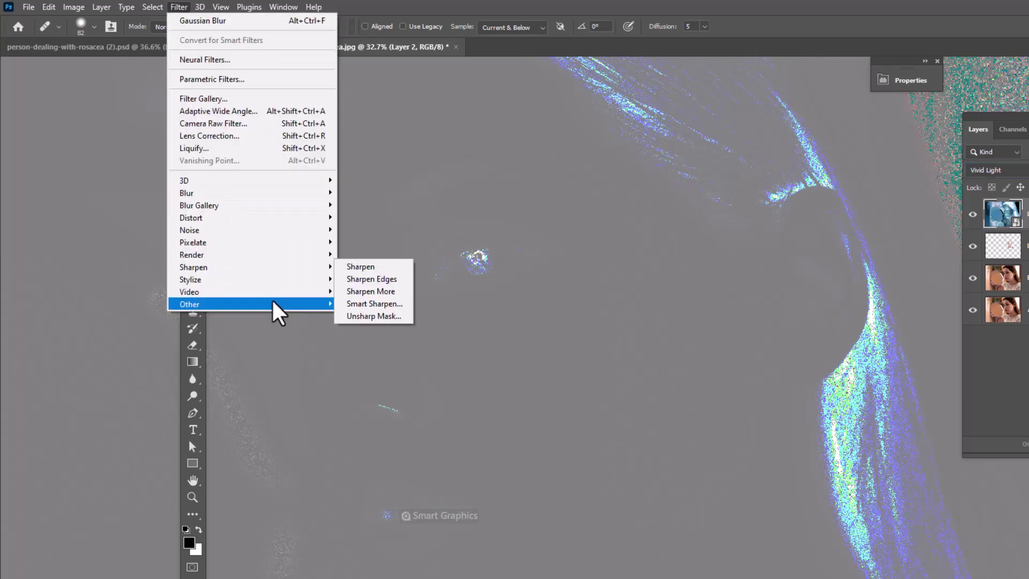
mouse_move(279, 304)
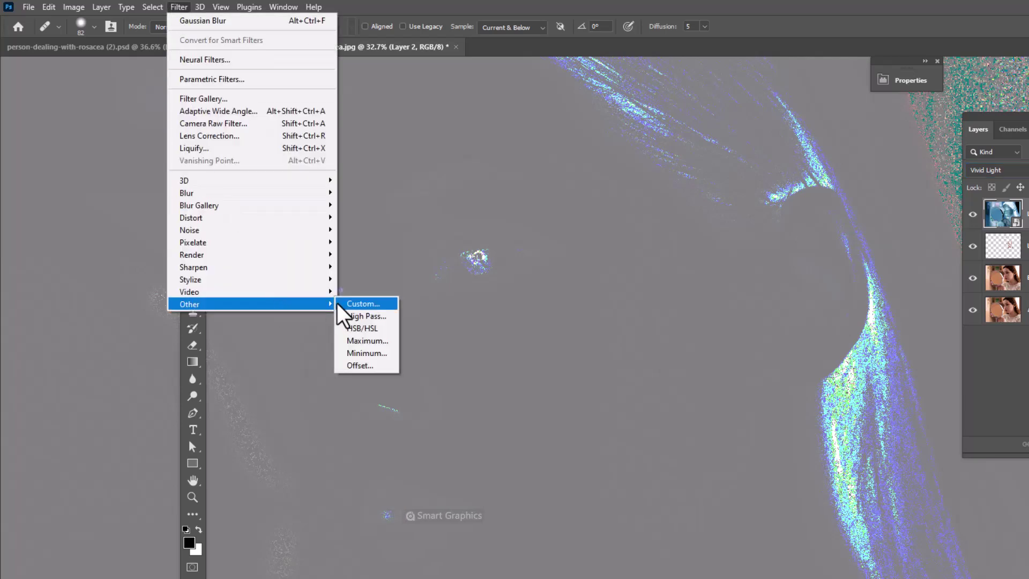
left_click(359, 316)
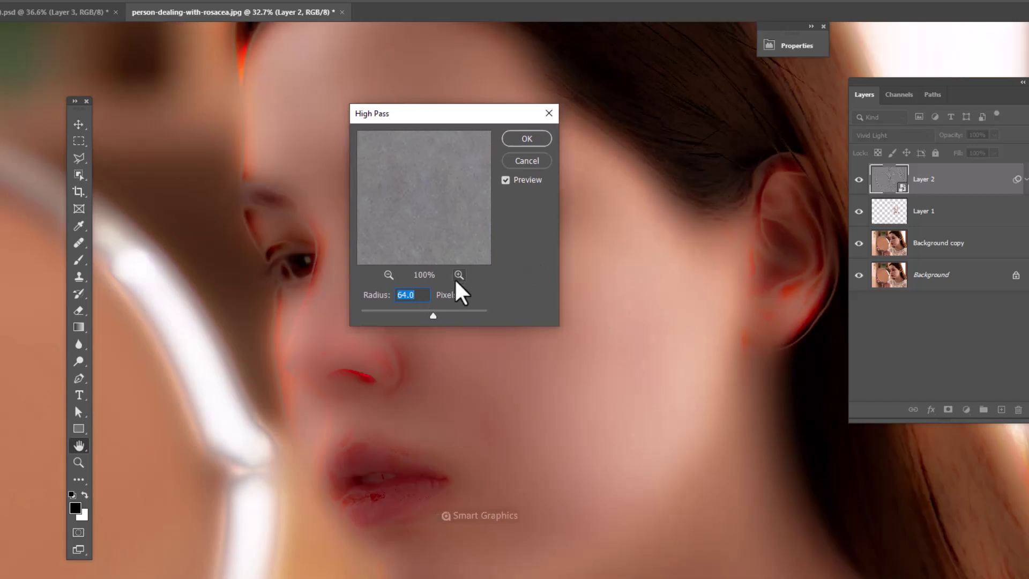
left_click(526, 138)
key("j")
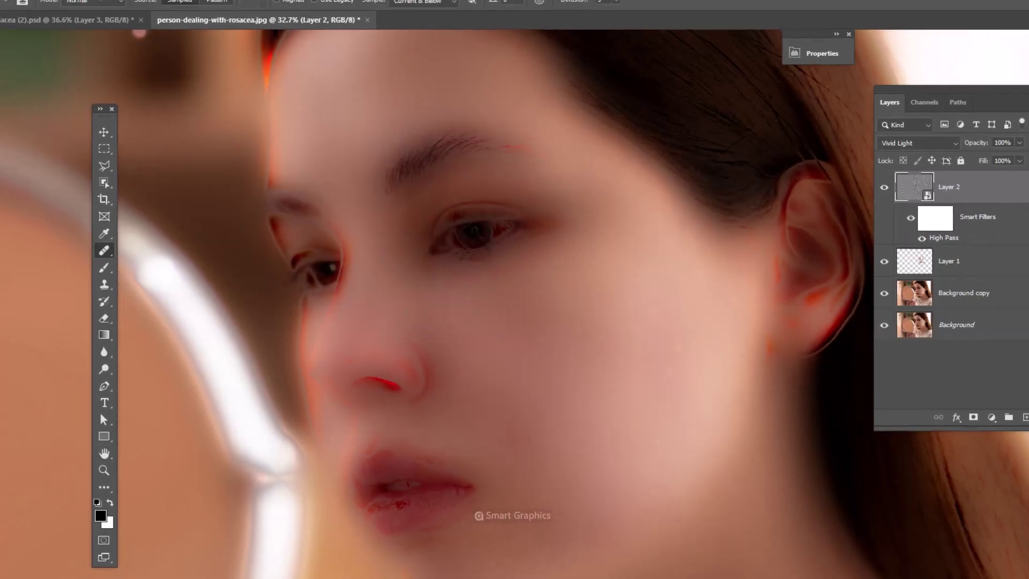
Step: Apply a Gaussian Blur with an 8.8-pixel radius to Layer 2
left_click(179, 7)
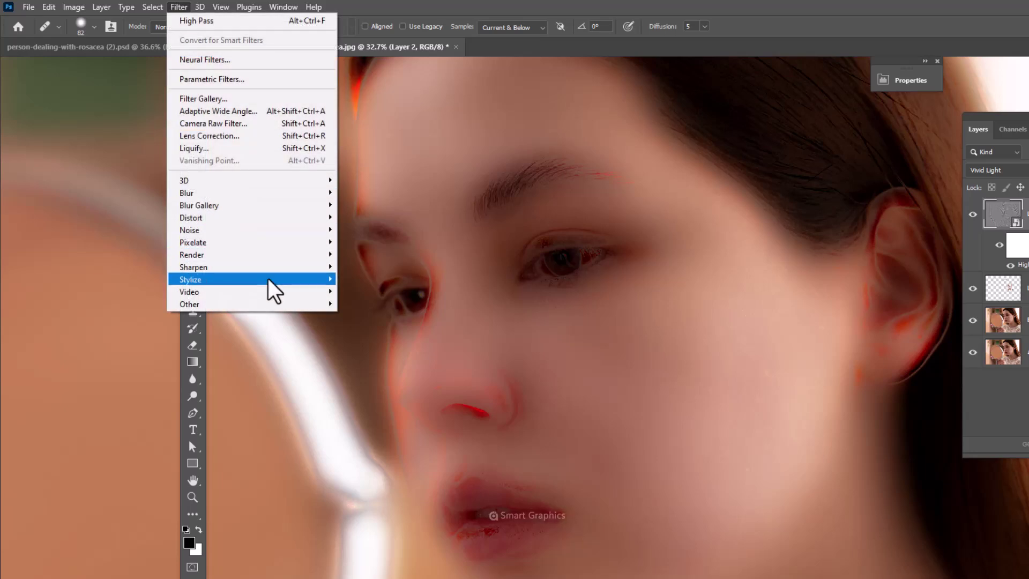
mouse_move(238, 193)
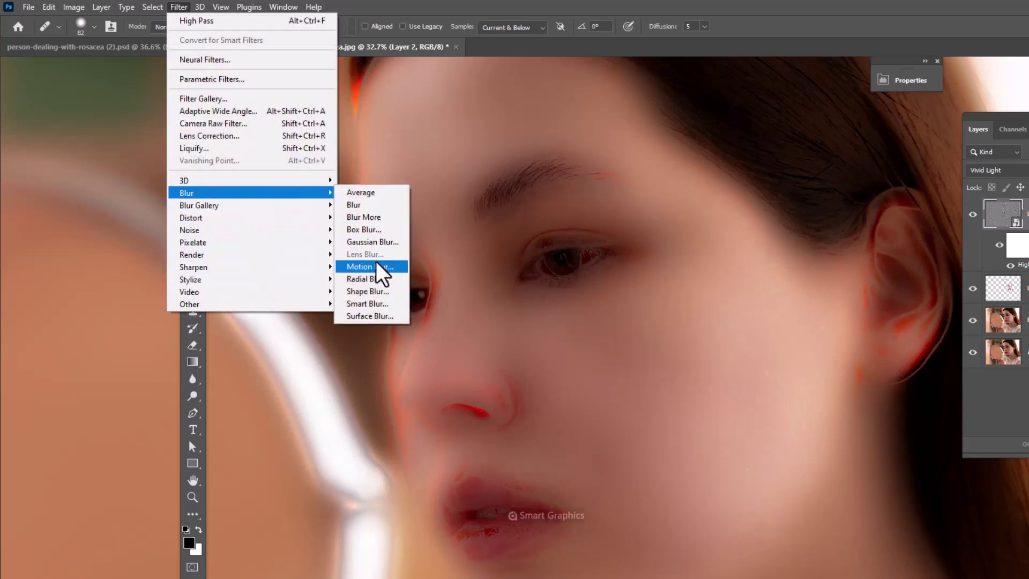
left_click(375, 243)
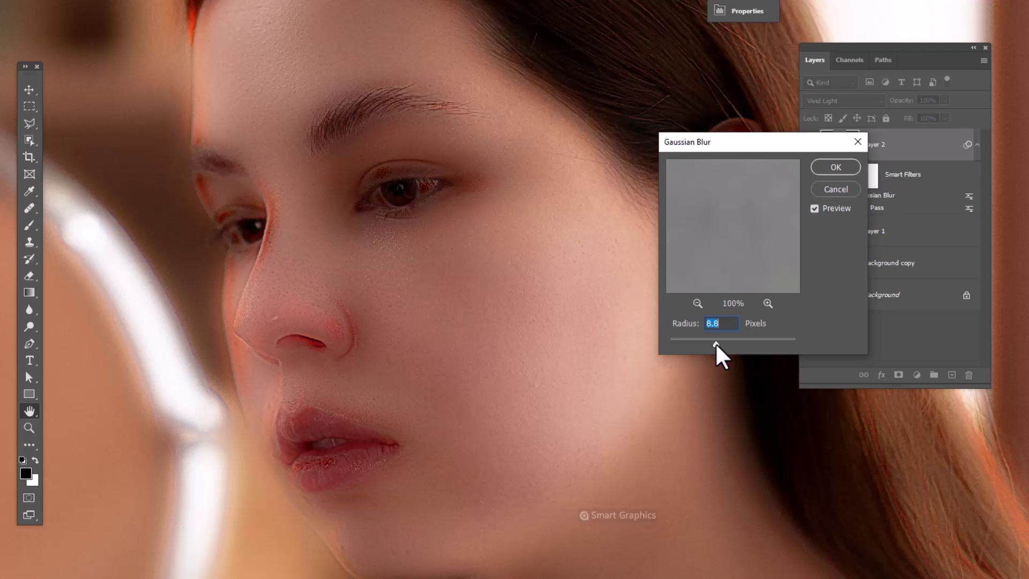
key("Return")
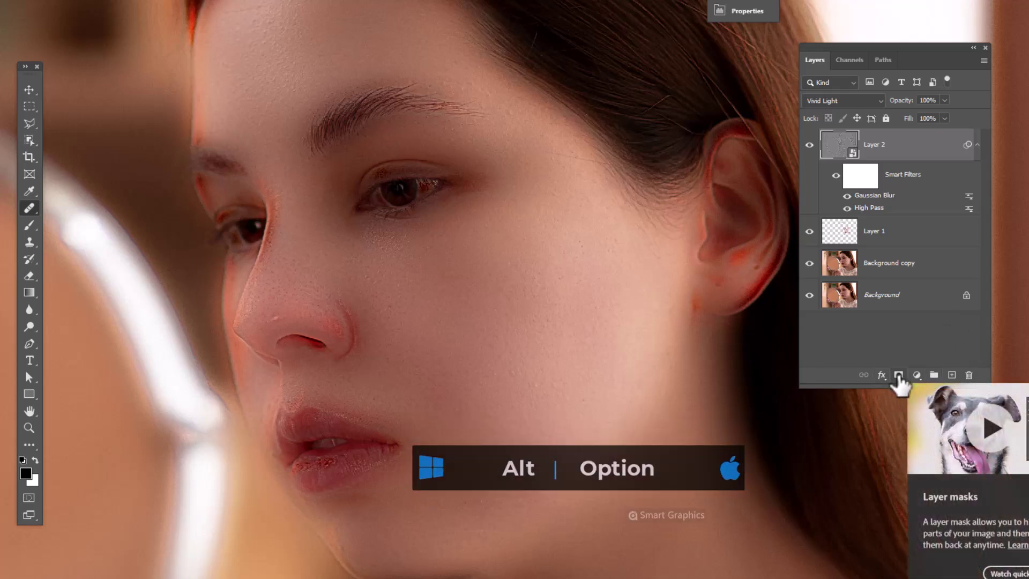
Step: Add a black layer mask to Layer 2 and choose the Soft Round Pressure Size brush
left_click(899, 375, "alt")
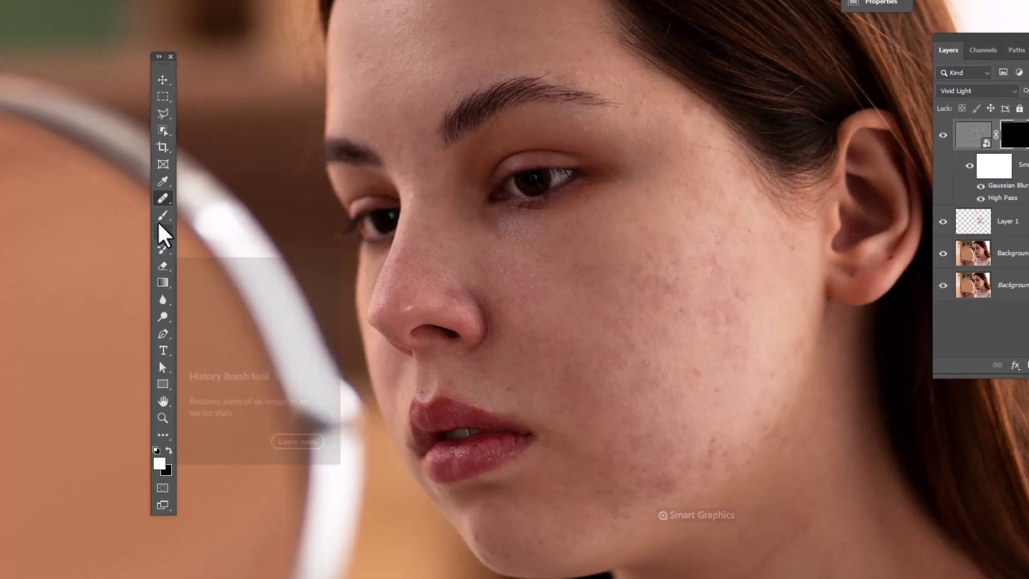
left_click(163, 215)
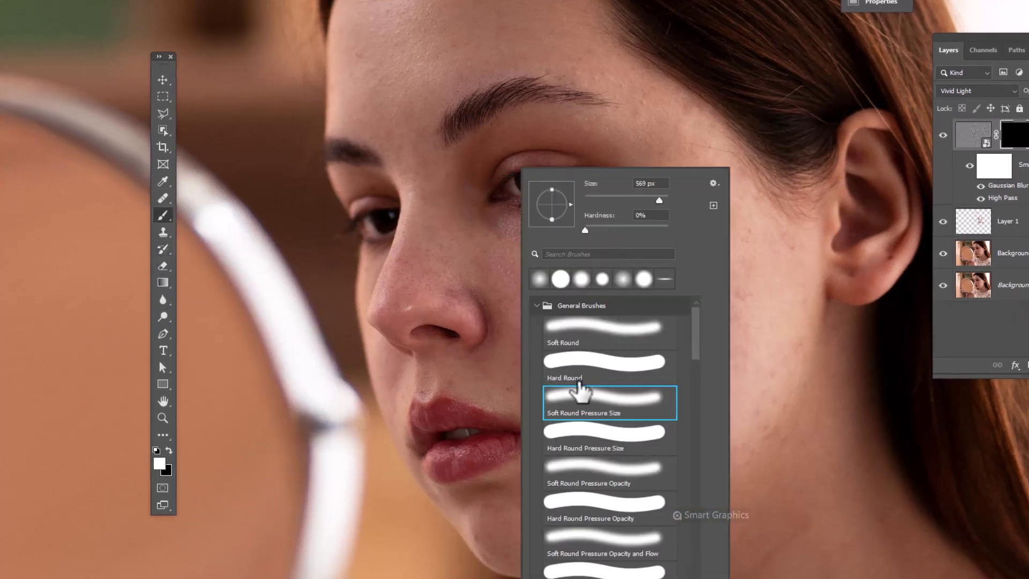
double_click(583, 406)
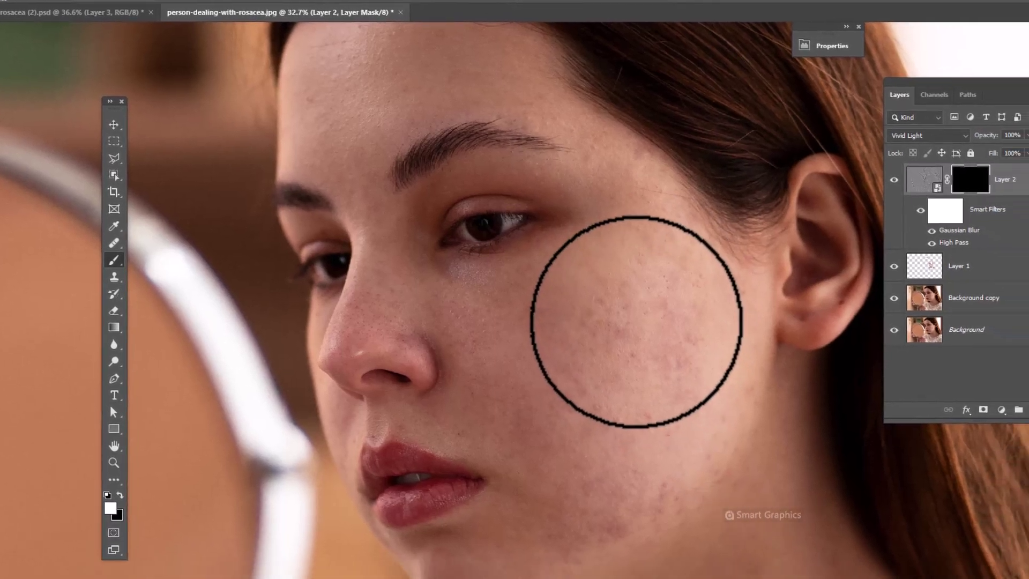
Step: Paint white on Layer 2's mask over the blemished facial skin, avoiding the eyes and lips, and toggle the layer's visibility to compare
right_click(694, 355)
left_click(666, 358)
mouse_move(551, 314)
left_mouse_down()
mouse_move(587, 266)
mouse_move(533, 269)
mouse_move(605, 321)
mouse_move(538, 471)
mouse_move(550, 431)
mouse_move(577, 428)
mouse_move(471, 407)
mouse_move(415, 284)
mouse_move(587, 413)
left_mouse_up()
right_click(418, 519, "alt")
mouse_move(442, 492)
left_mouse_down()
mouse_move(372, 276)
mouse_move(386, 27)
mouse_move(620, 248)
mouse_move(669, 471)
mouse_move(443, 322)
mouse_move(297, 269)
mouse_move(415, 507)
mouse_move(349, 415)
left_mouse_up()
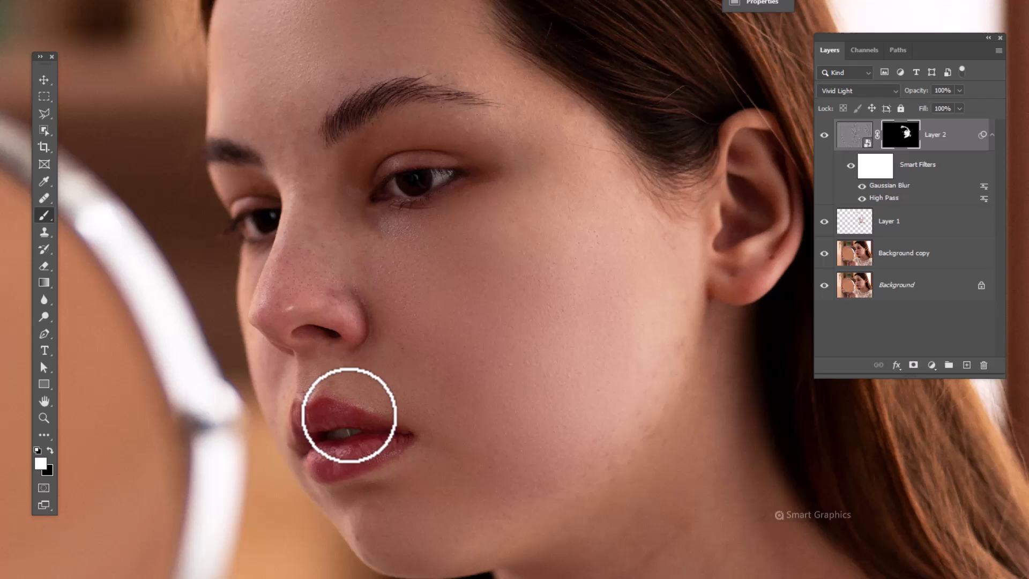
left_click(825, 136)
left_click(826, 136)
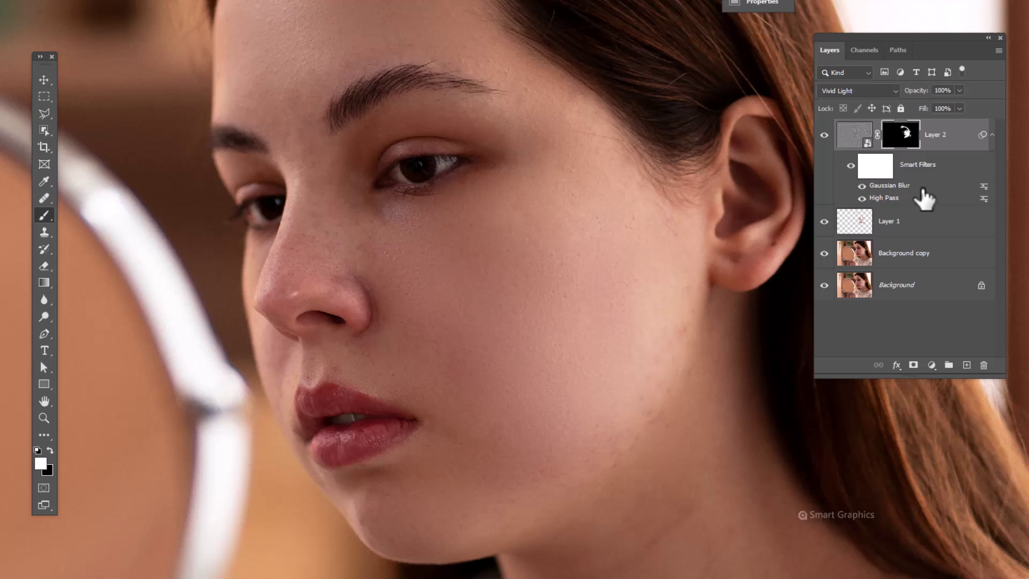
Step: Stamp all visible layers into a new layer above Layer 2 and convert it to a smart object
key("x")
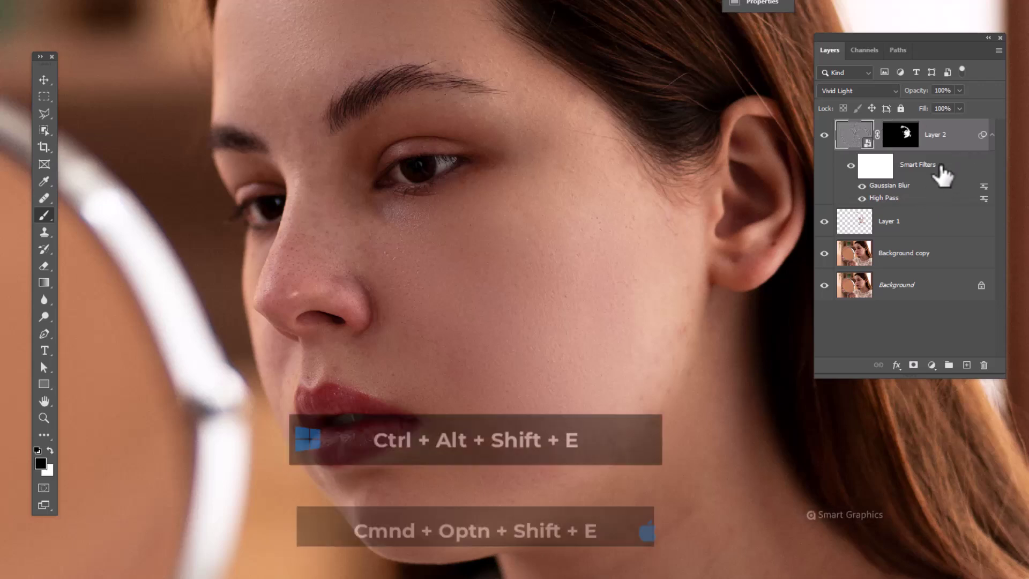
key("ctrl+alt+shift+e")
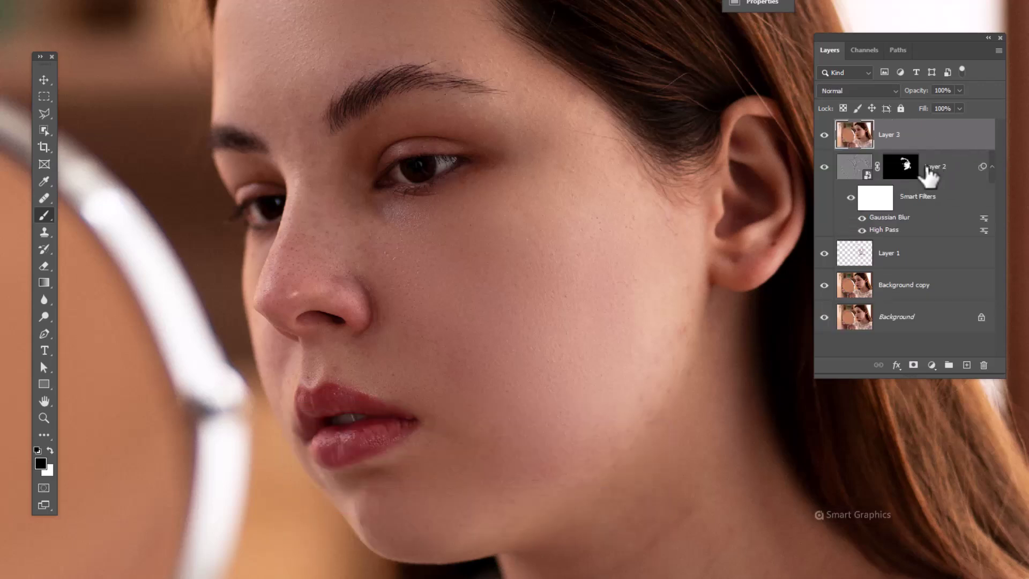
right_click(930, 157)
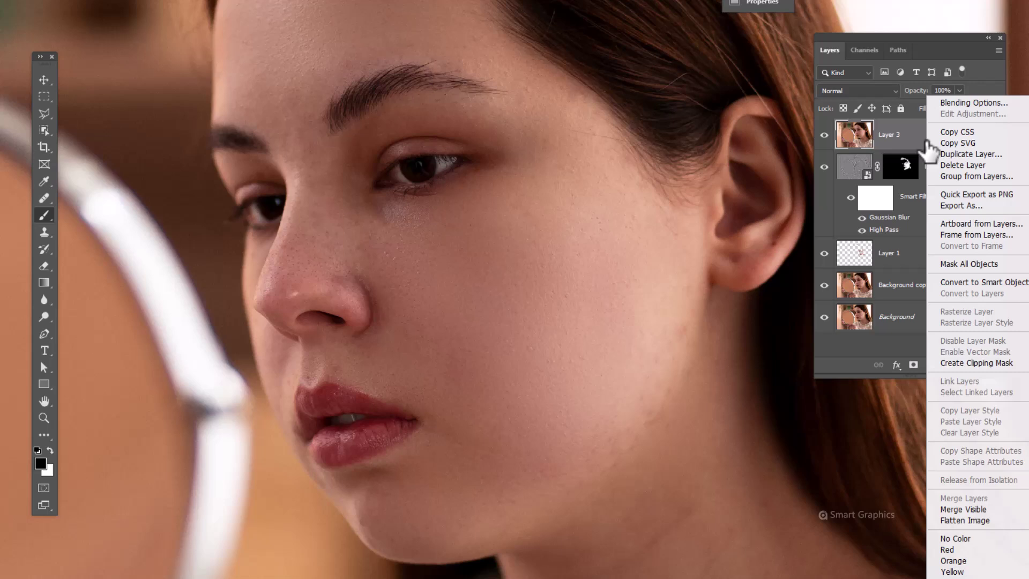
left_click(955, 282)
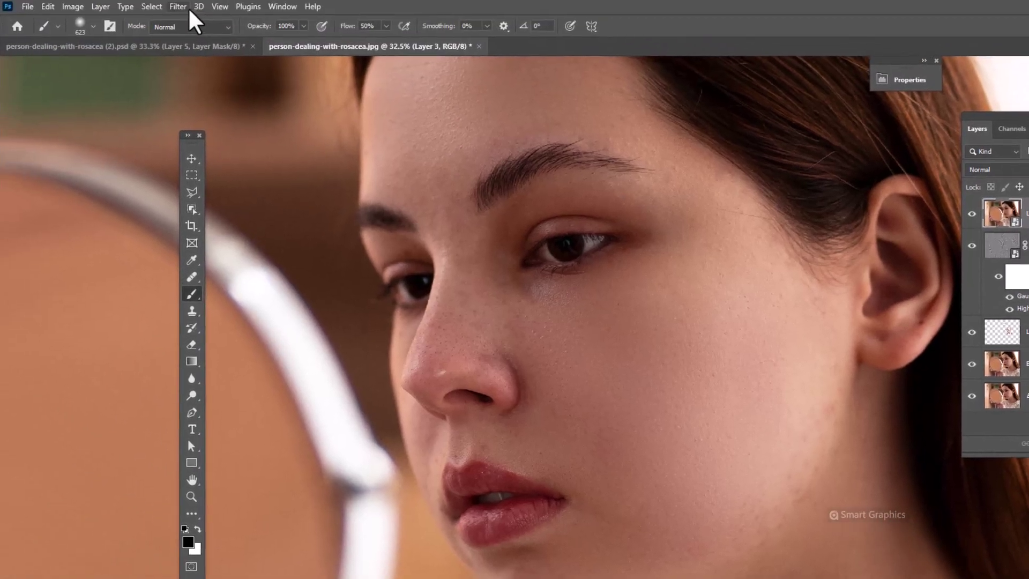
Step: Apply the Craquelure texture to Layer 3 with crack spacing 11, depth 0 and brightness 10, and compare the layer on and off
left_click(34, 0)
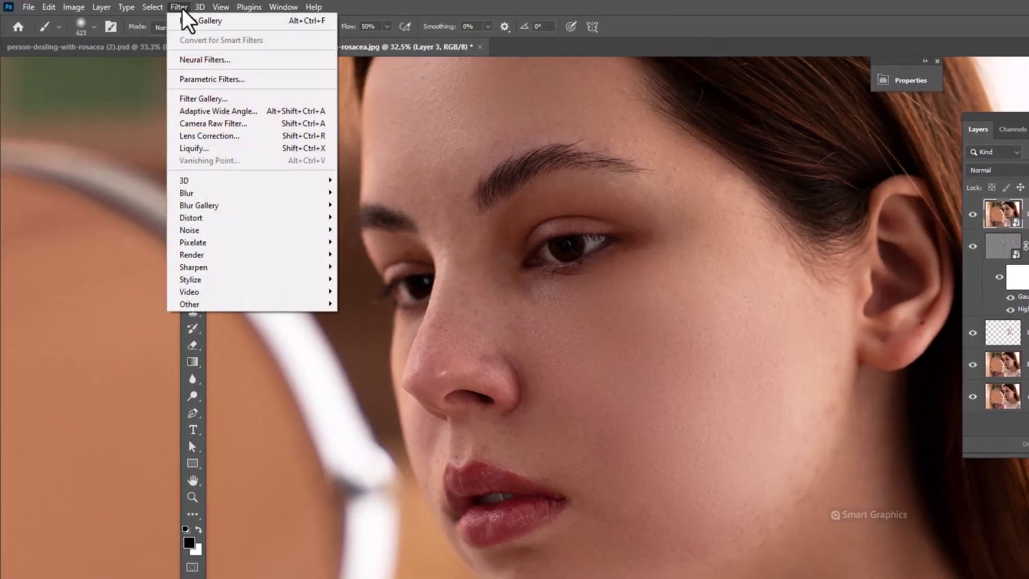
left_click(209, 99)
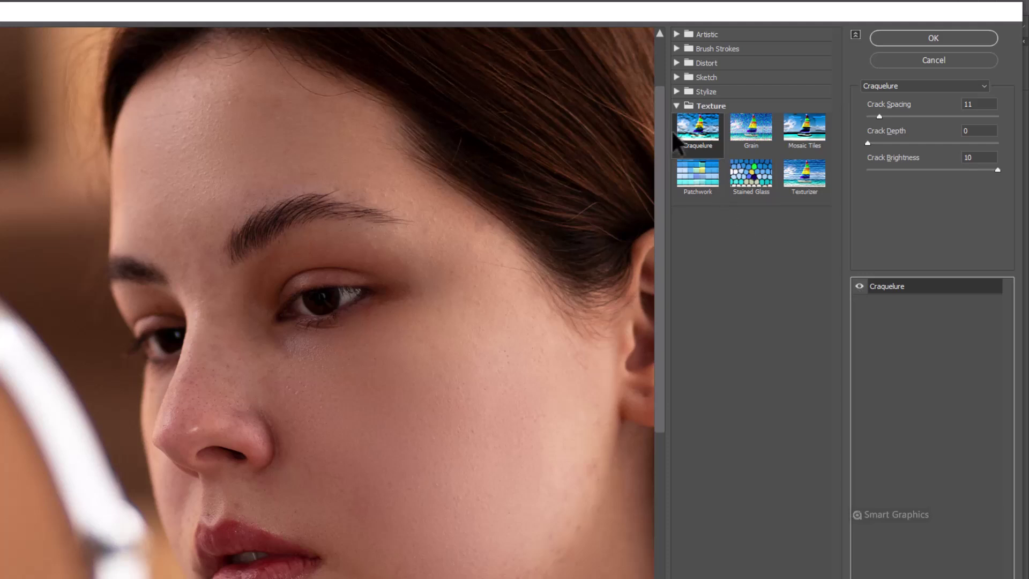
left_click(988, 104)
left_click(982, 157)
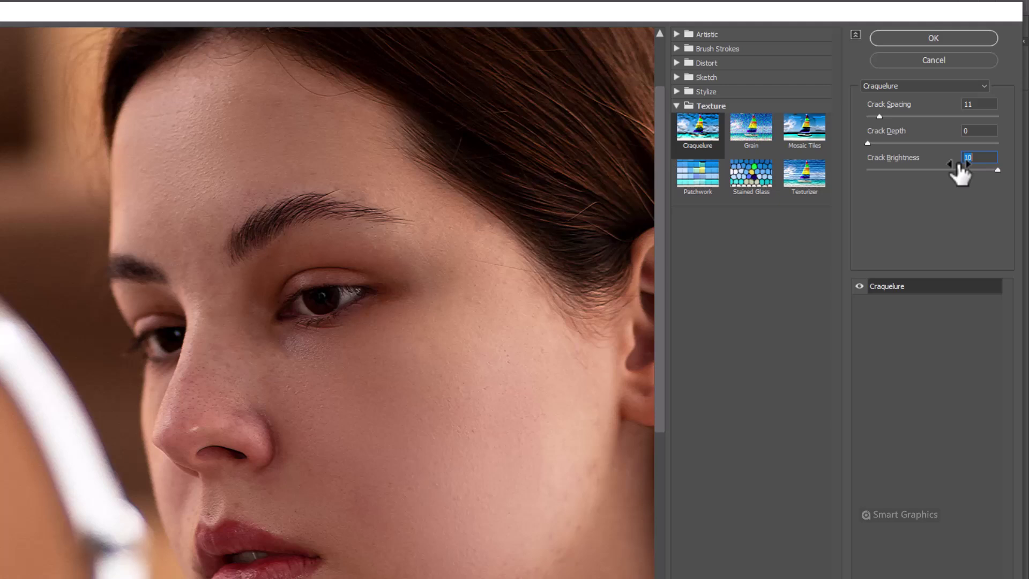
left_click(964, 36)
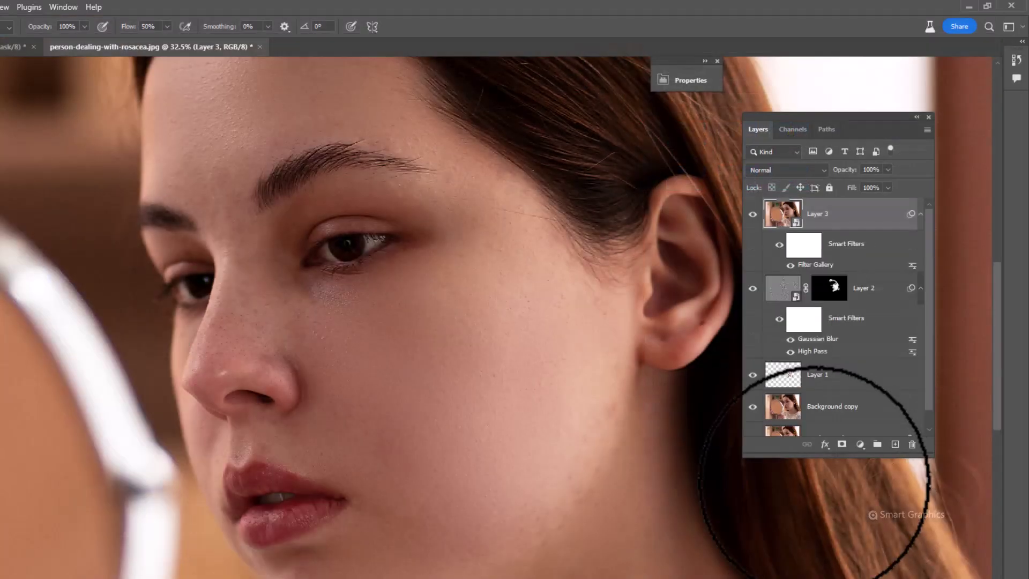
left_click(752, 214)
left_click(752, 213)
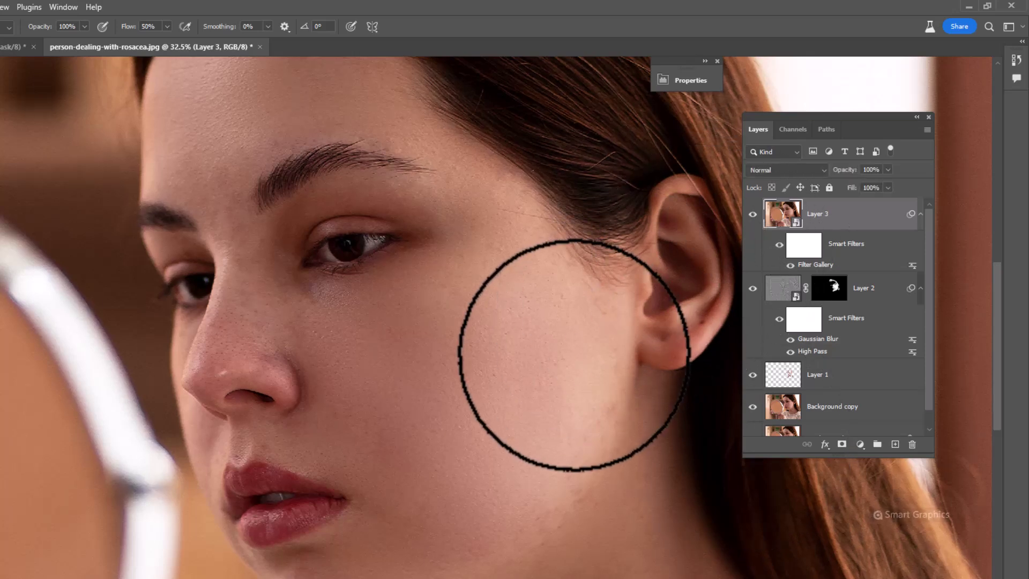
Step: Add a black mask to Layer 3 and paint white over the cheek to reveal the skin texture
scroll(498, 397, "up", 5)
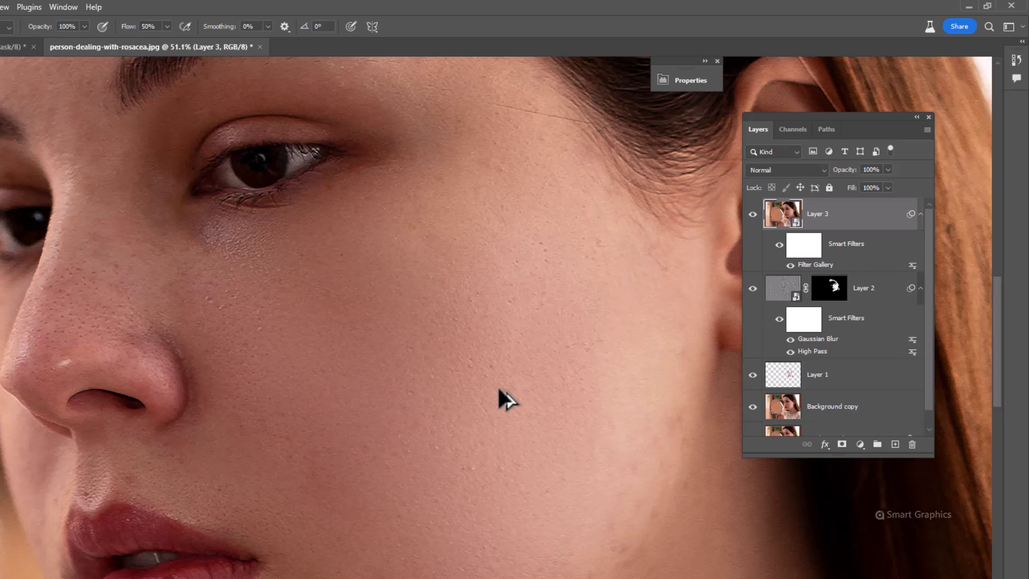
left_click(842, 445, "alt")
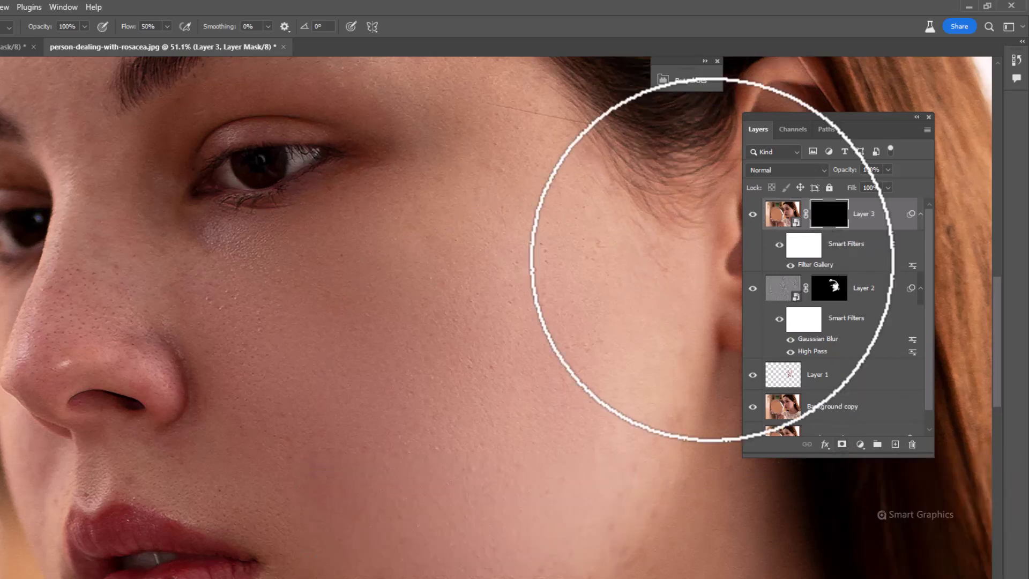
left_click_drag(378, 381, 342, 383)
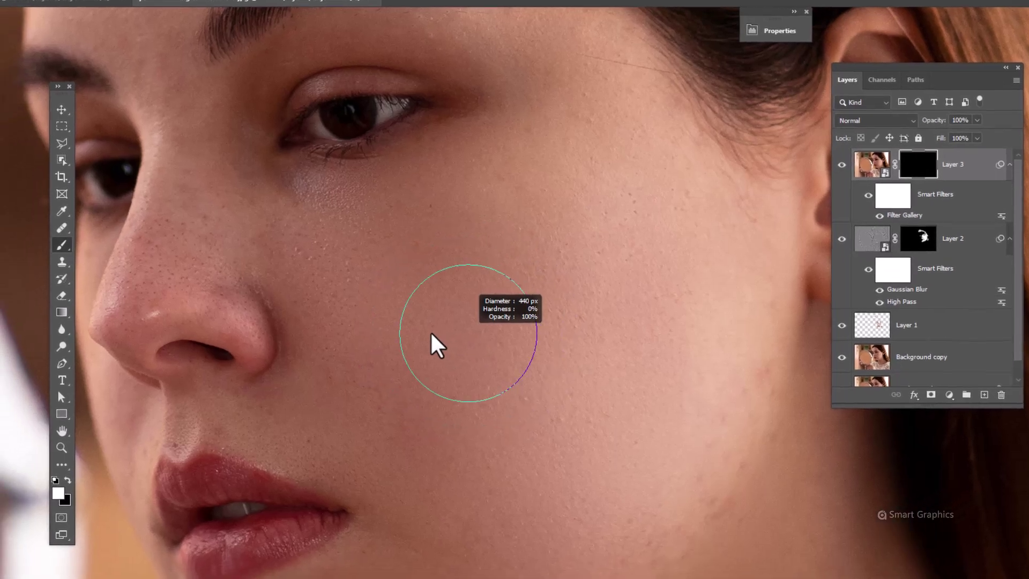
left_click_drag(430, 334, 442, 338)
left_click_drag(546, 207, 531, 397)
key("space")
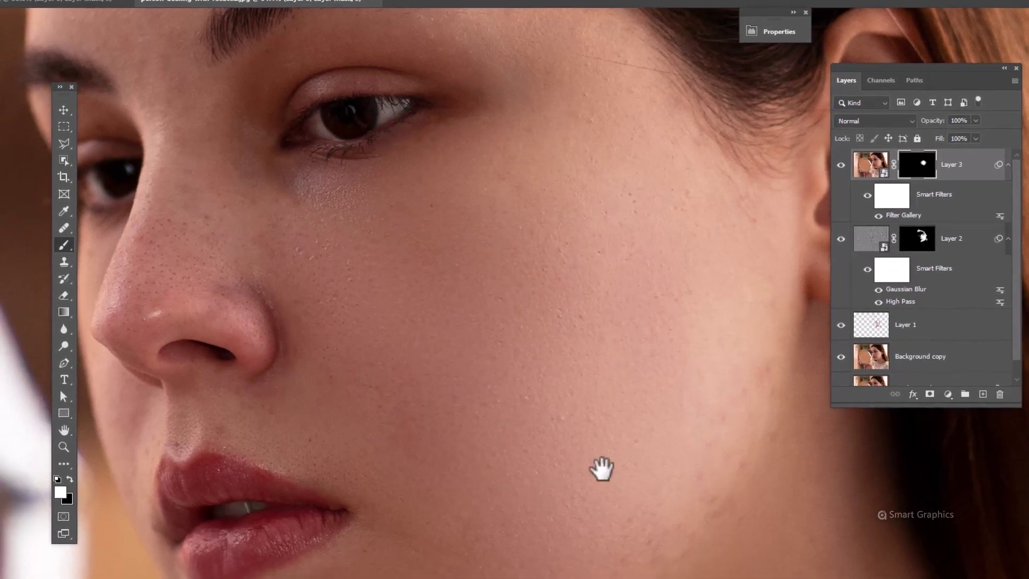